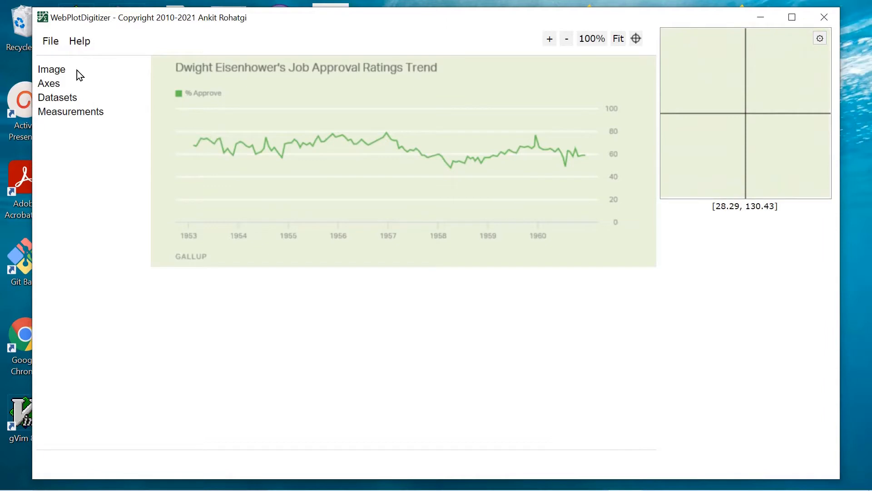
# - Load the Dwight Eisenhower Gallup plot image and start axis alignment with the 2D (X-Y) Plot type
pyautogui.click(48, 41)
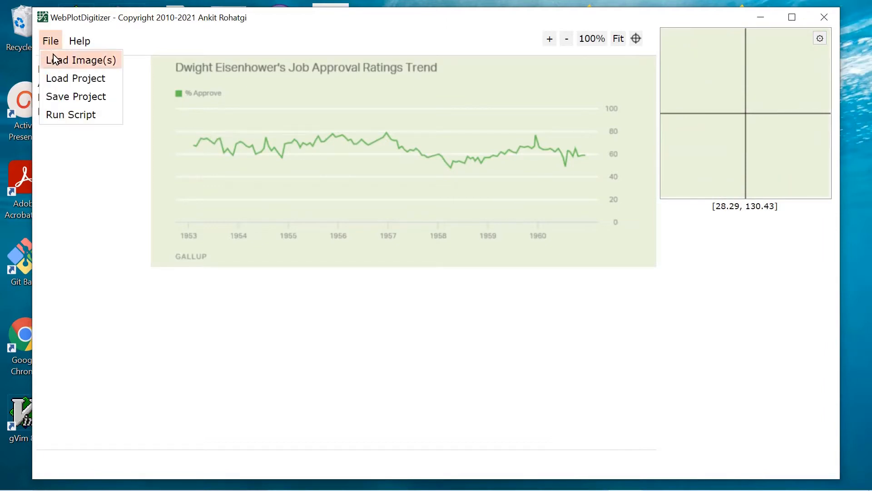
pyautogui.click(54, 59)
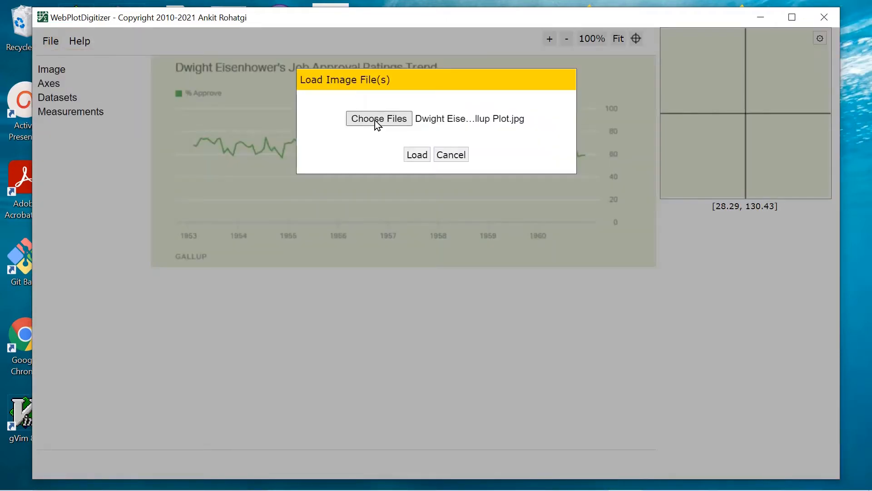
pyautogui.click(412, 156)
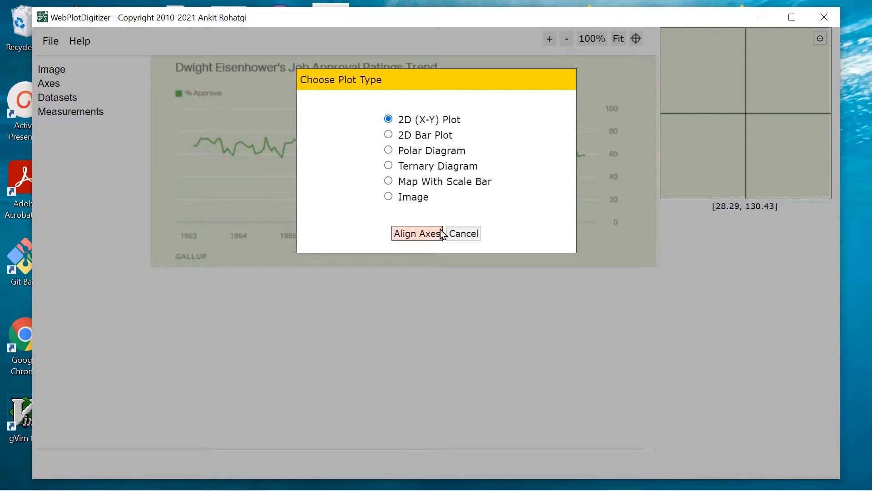
pyautogui.click(415, 235)
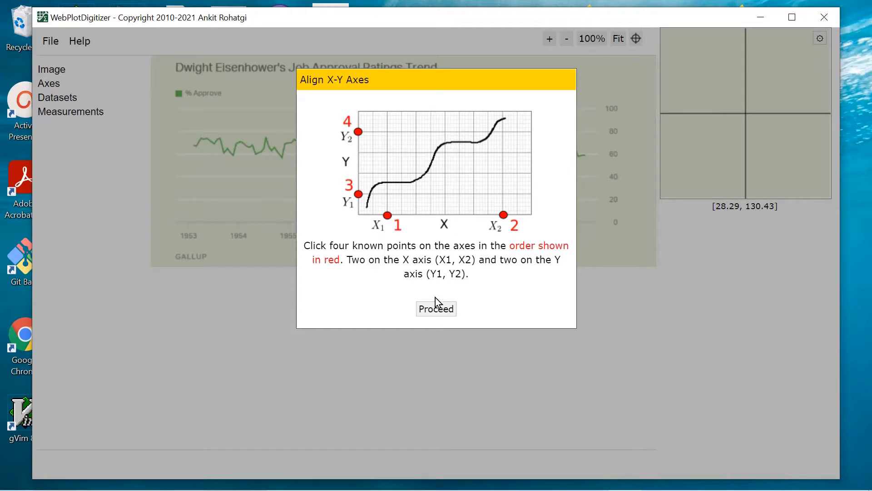
pyautogui.click(438, 309)
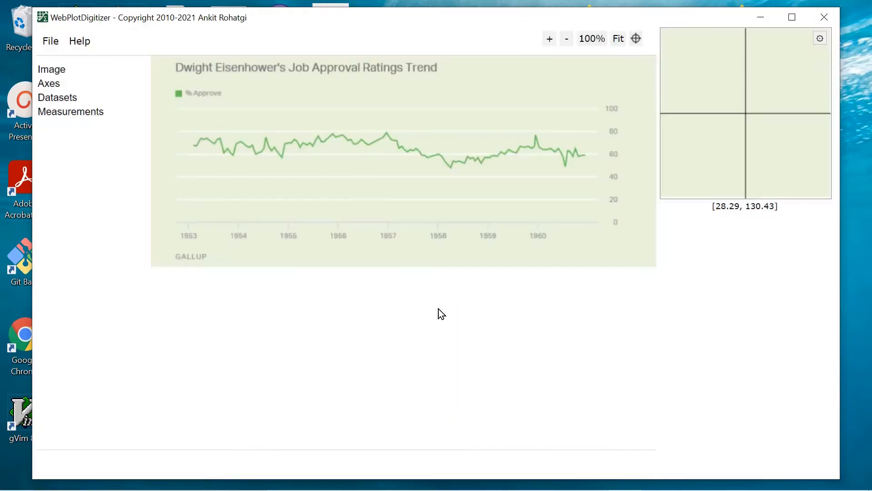
# - Mark the axis calibration points X1 at 1953, X2 at 1960, Y1 at 0 and Y2 at 100, and complete the placement
pyautogui.click(189, 222)
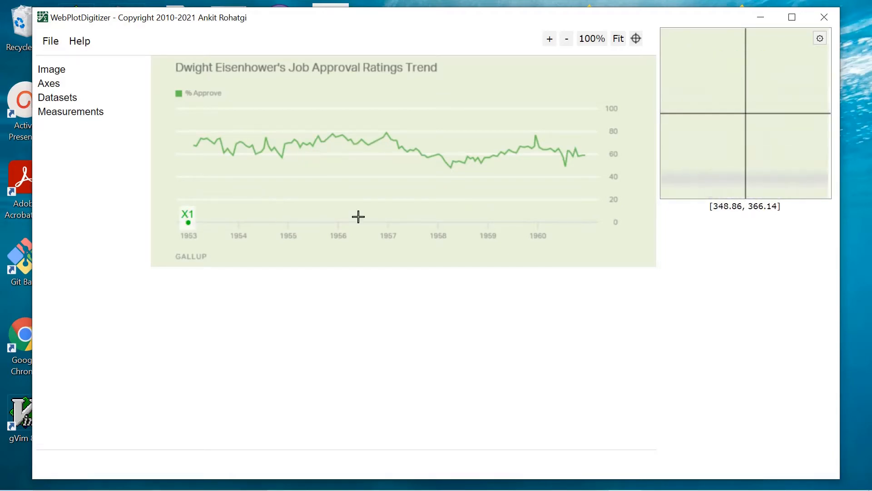
pyautogui.click(537, 223)
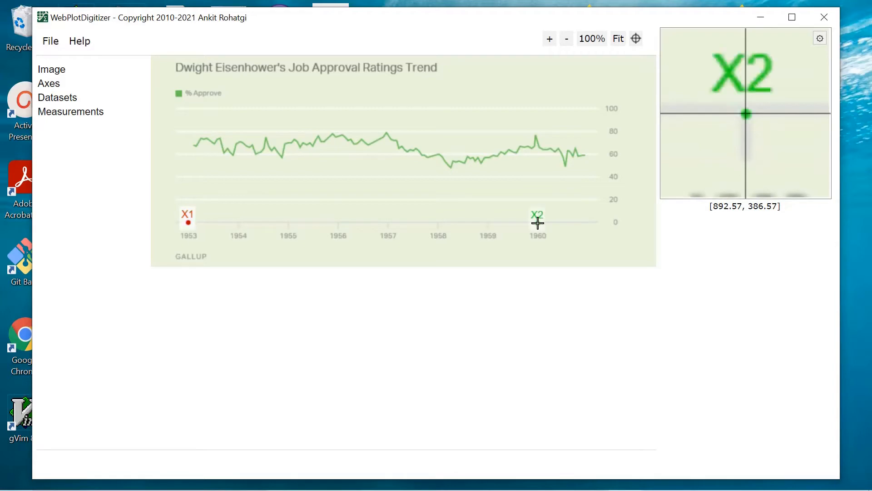
pyautogui.click(598, 223)
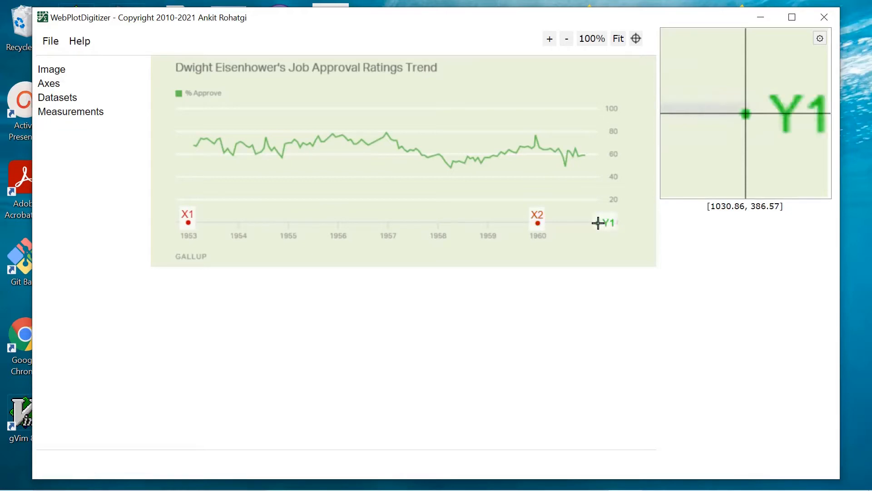
pyautogui.click(598, 109)
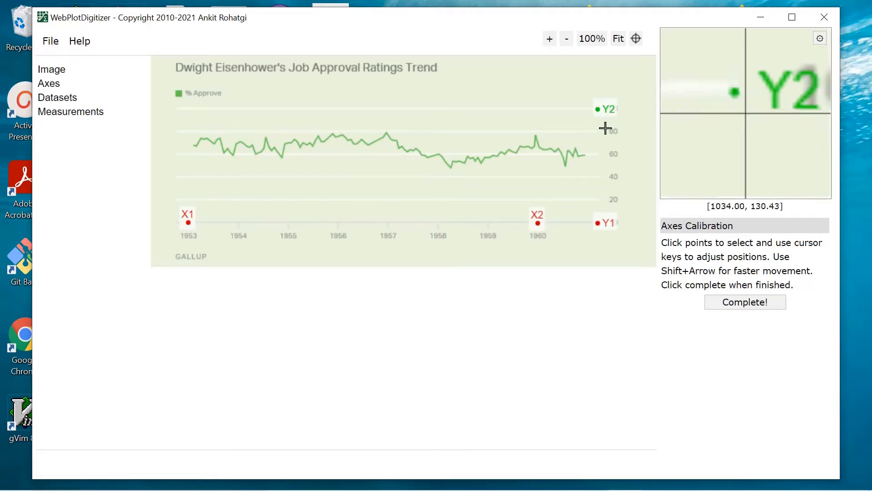
pyautogui.click(731, 305)
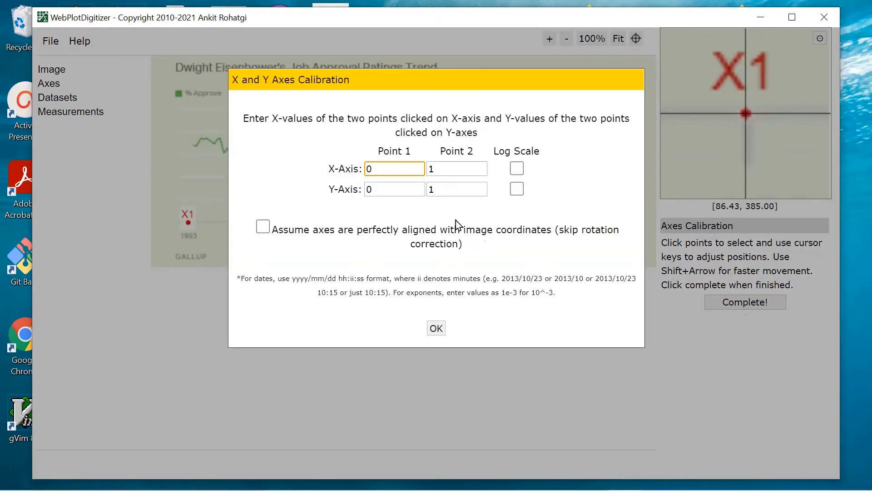
# - Calibrate the axes with X values 1953 and 1960 and Y values 0 and 100
pyautogui.moveTo(383, 170); pyautogui.dragTo(338, 169)
pyautogui.write('1953')
pyautogui.press('Tab')
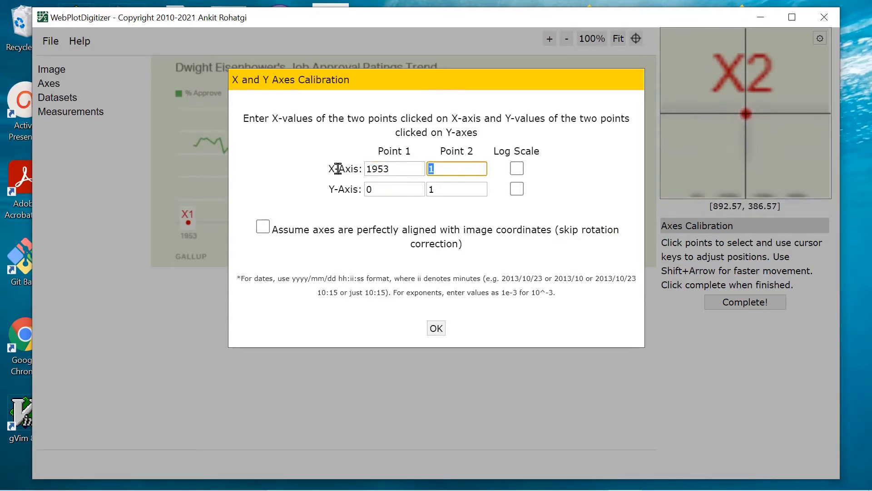
pyautogui.write('1960')
pyautogui.click(392, 191)
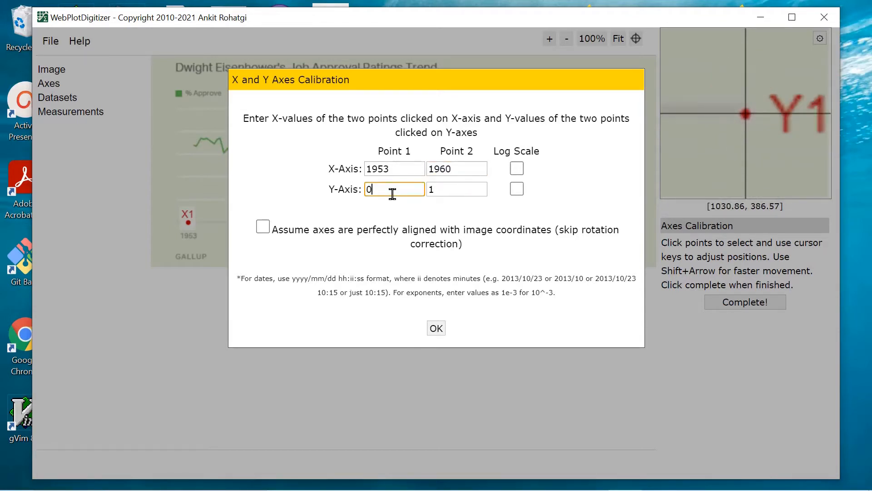
pyautogui.press('BackSpace')
pyautogui.write('0')
pyautogui.press('Tab')
pyautogui.write('100')
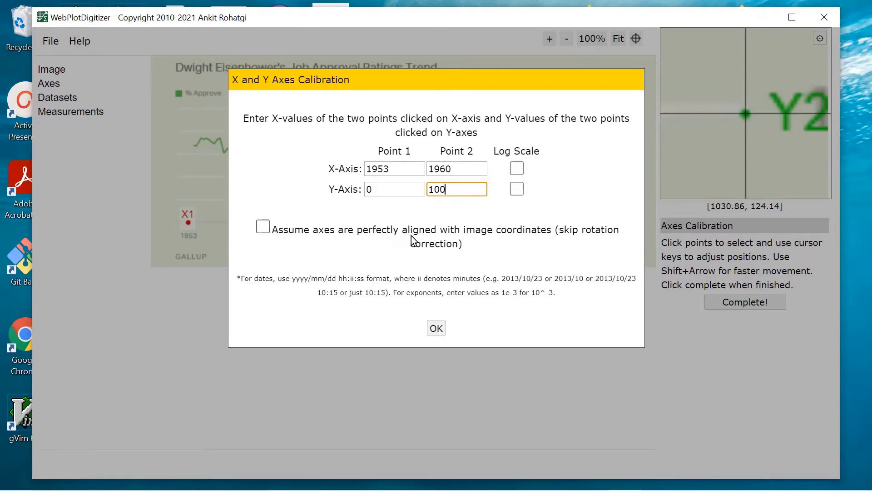
pyautogui.click(439, 329)
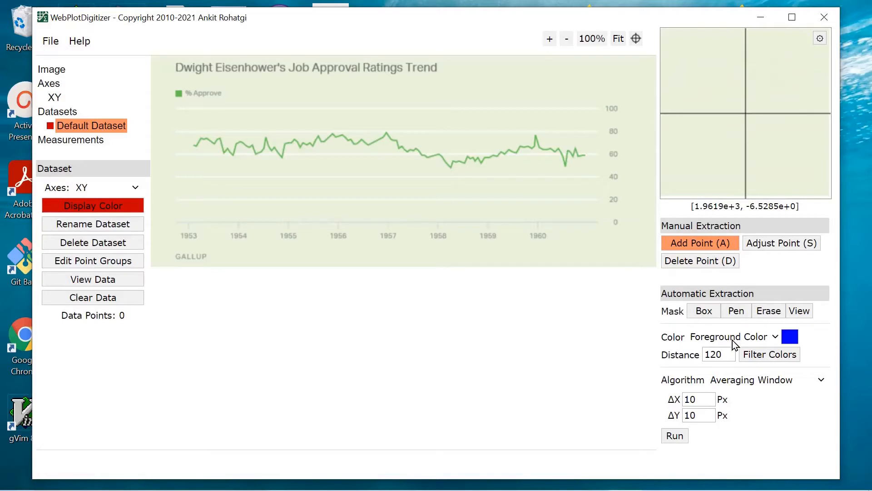
# - Set the foreground color for extraction to the curve's dominant green, RGB 130, 168, 119
pyautogui.click(793, 338)
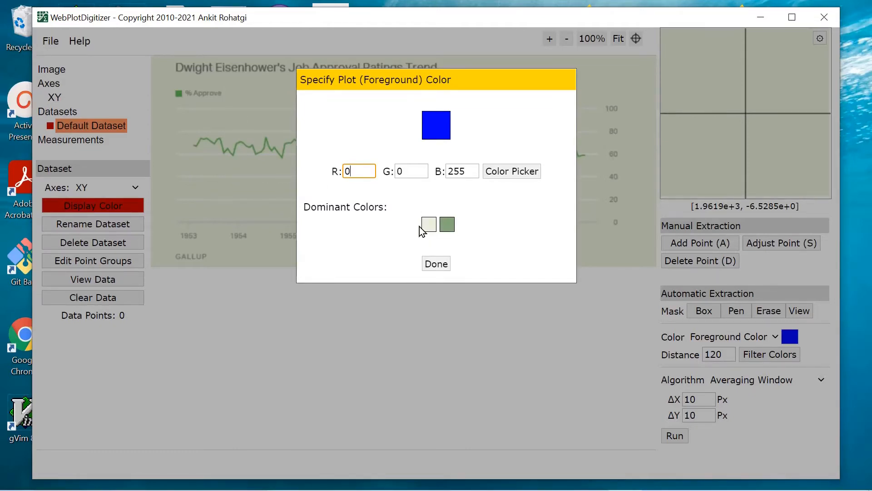
pyautogui.click(446, 227)
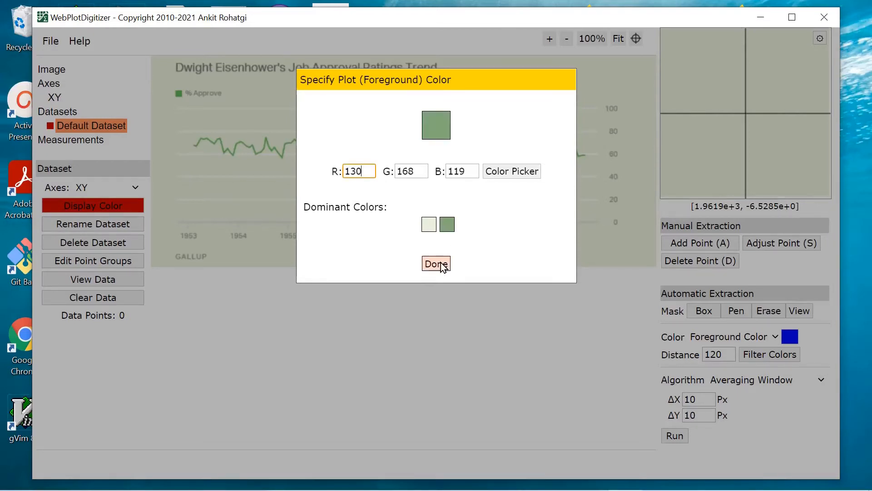
pyautogui.click(436, 263)
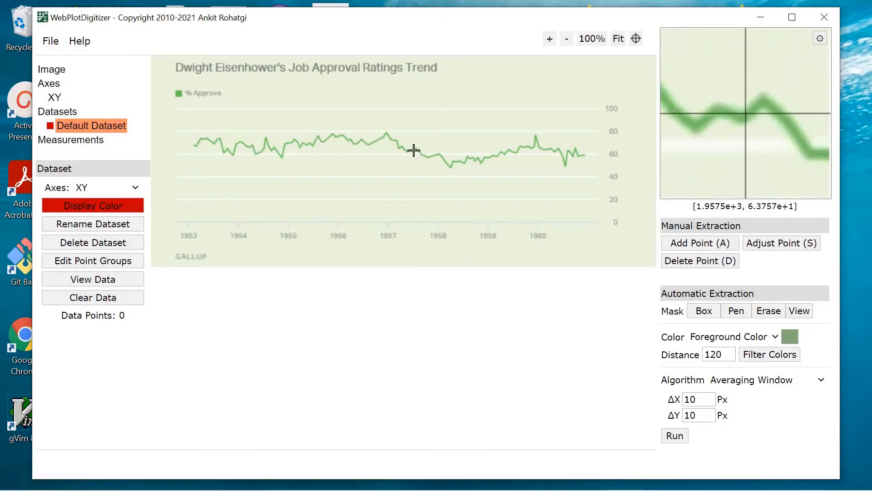
# - Mask the approval curve with a box spanning the plot's full width from just below the 100 gridline to just below 40
pyautogui.click(710, 313)
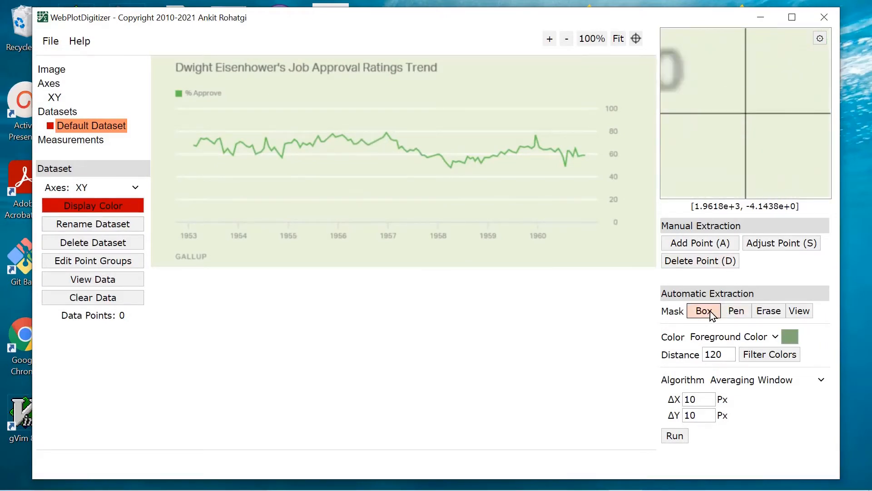
pyautogui.click(710, 310)
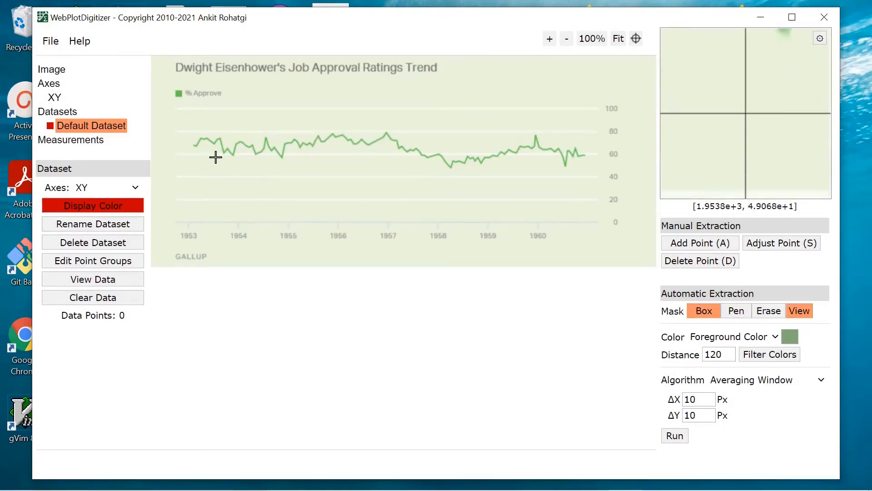
pyautogui.moveTo(181, 115); pyautogui.dragTo(596, 186)
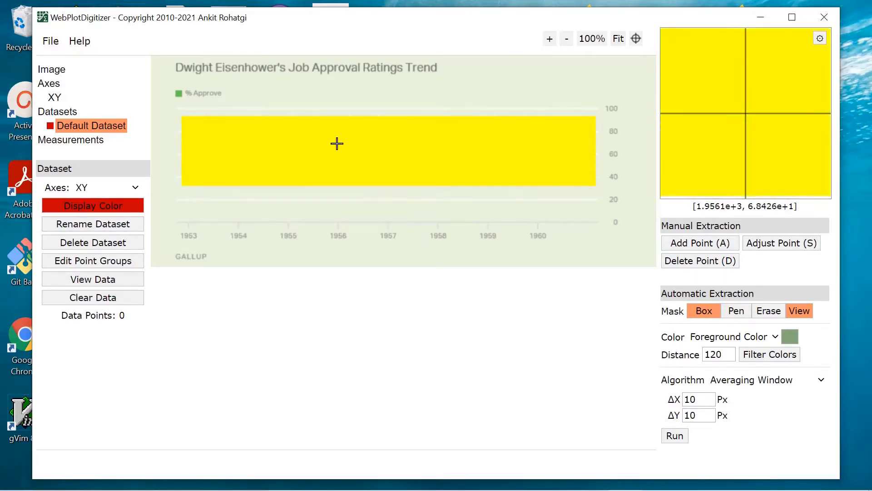
# - Filter the masked area by the foreground color and run the Averaging Window extraction with ΔX and ΔY of 10 px
pyautogui.click(764, 350)
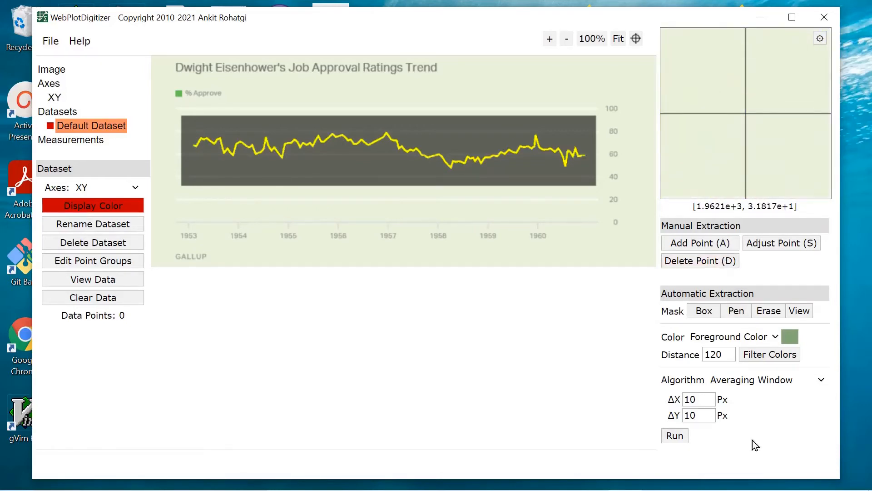
pyautogui.click(675, 436)
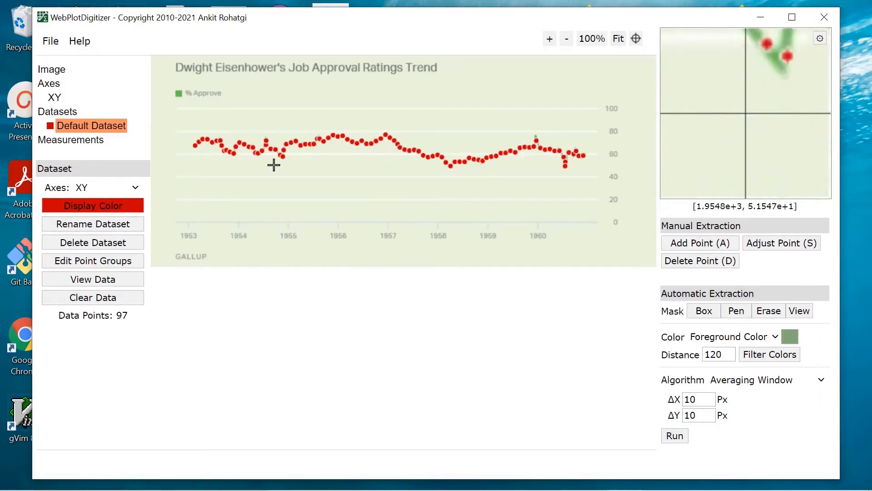
# - Examine the extracted X, Y values of the default dataset from the first row to the last
pyautogui.click(107, 279)
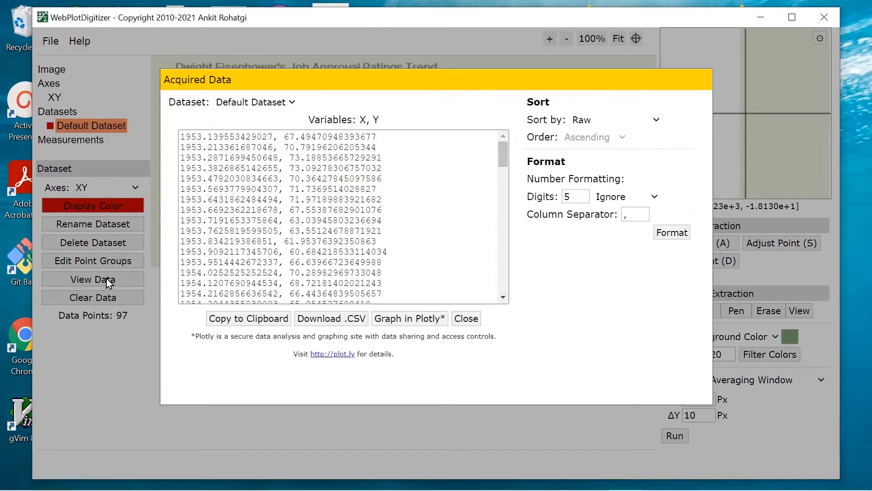
pyautogui.scroll(-3, 238, 184)
pyautogui.scroll(-15, 239, 183)
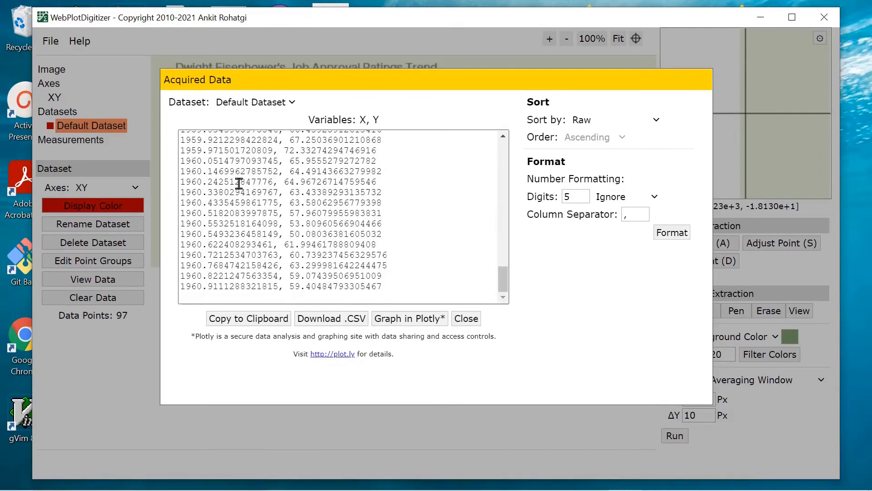
pyautogui.scroll(18, 238, 183)
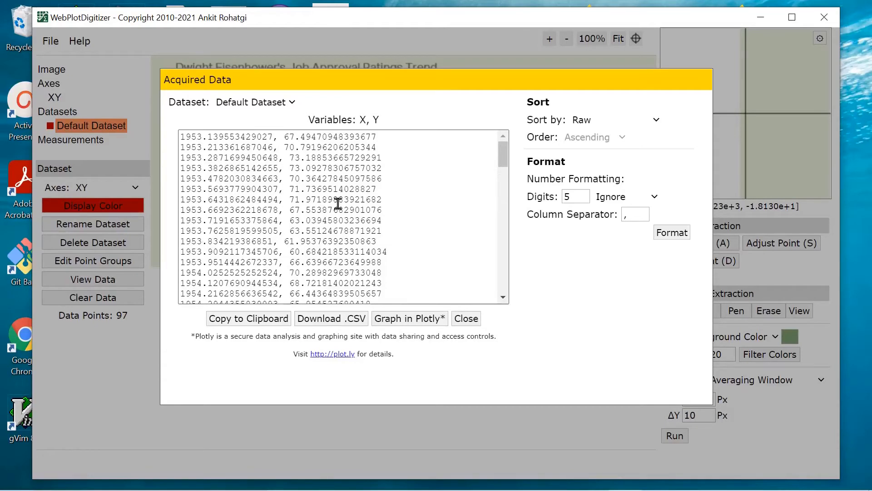
pyautogui.scroll(-5, 337, 168)
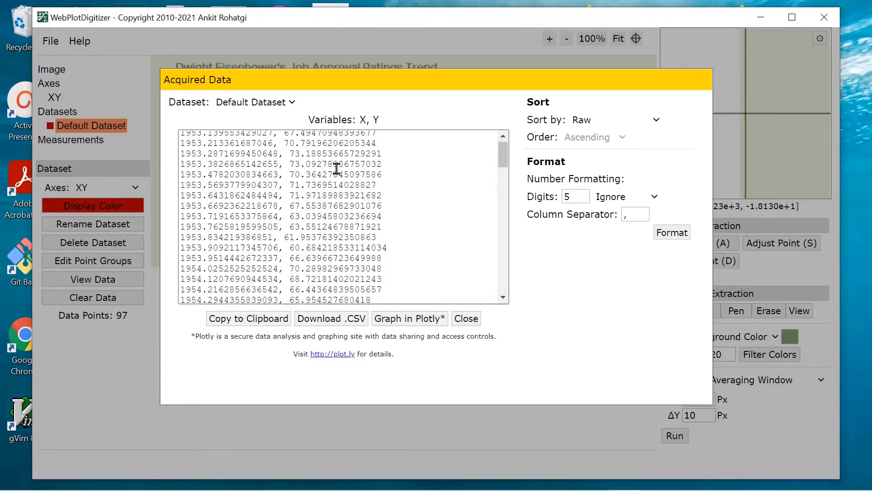
pyautogui.scroll(-8, 336, 168)
pyautogui.scroll(14, 337, 169)
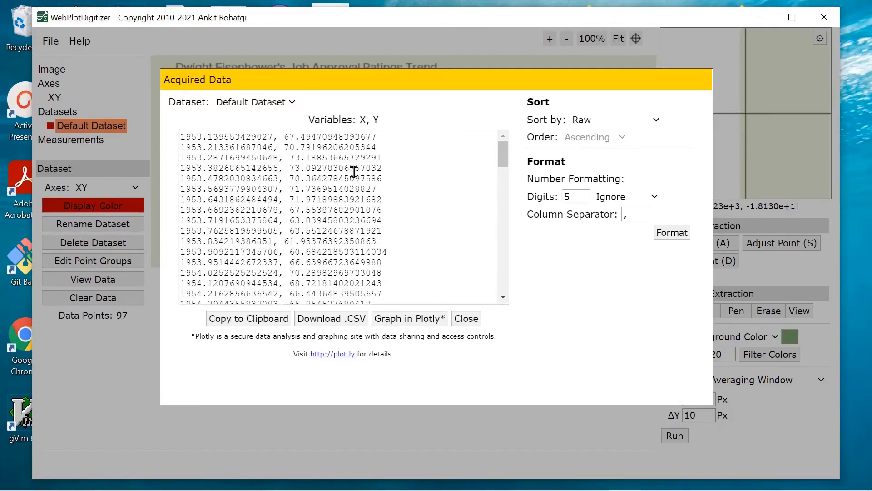
pyautogui.scroll(-6, 353, 170)
pyautogui.scroll(-7, 354, 172)
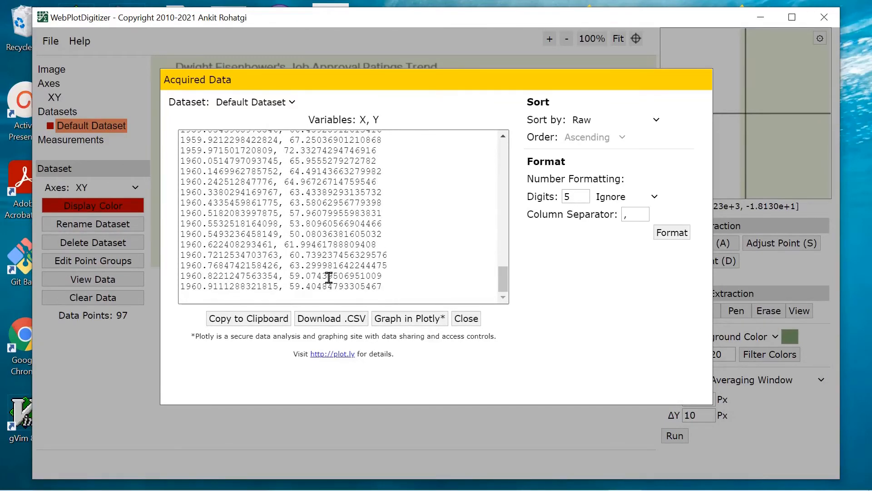
pyautogui.scroll(5, 328, 203)
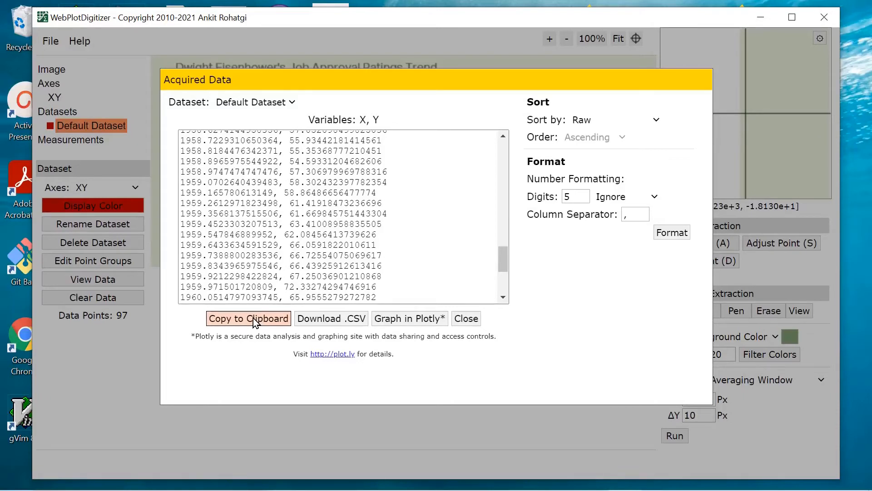
# - Download the extracted data to the Downloads folder as "Eisenhower Approval Ratings.csv" and close the data view
pyautogui.click(330, 318)
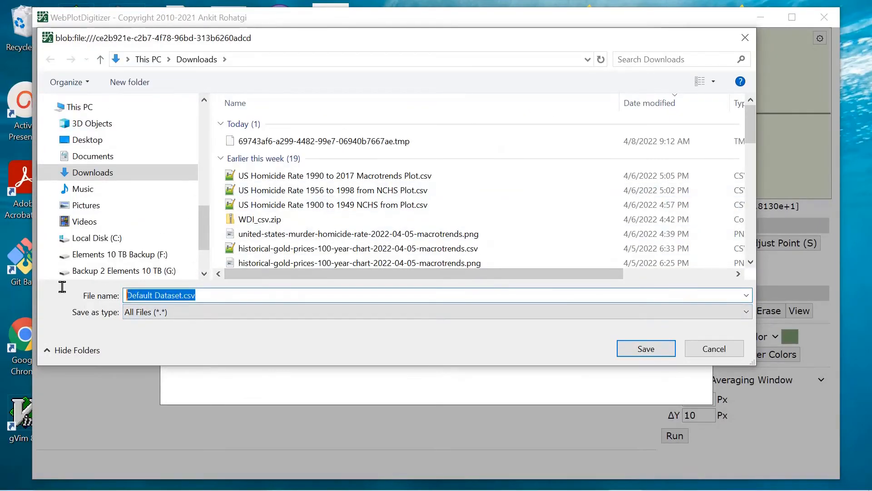
pyautogui.write('E')
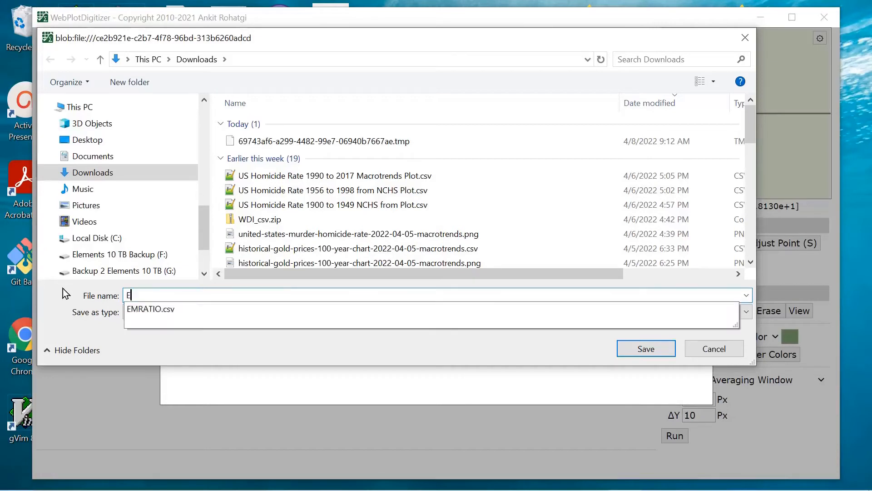
pyautogui.write('isenhower Ap')
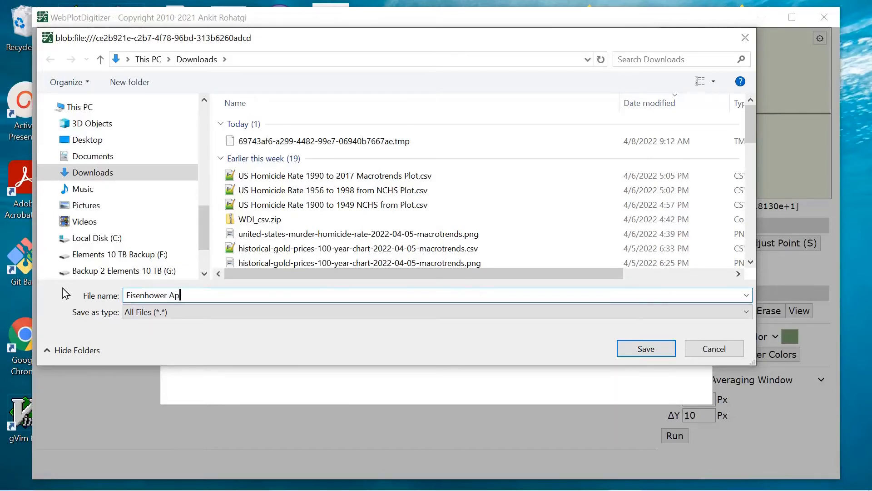
pyautogui.write('proval Ratings.csv')
pyautogui.press('Return')
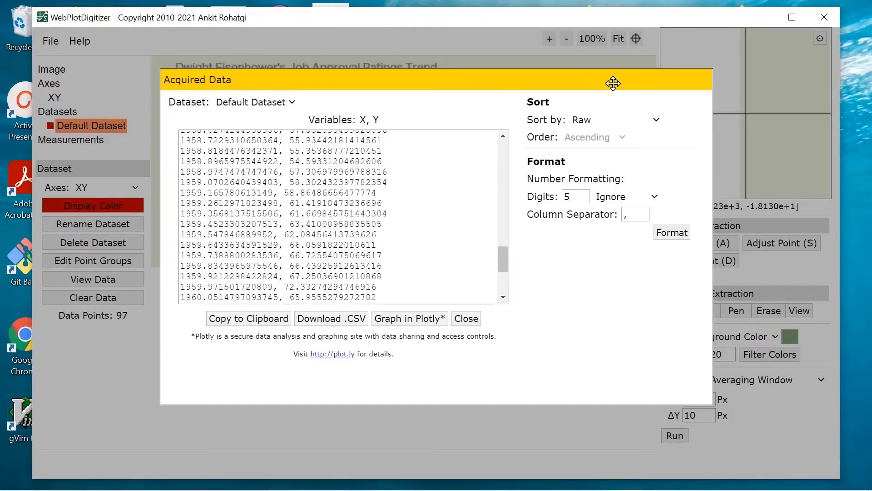
pyautogui.press('Escape')
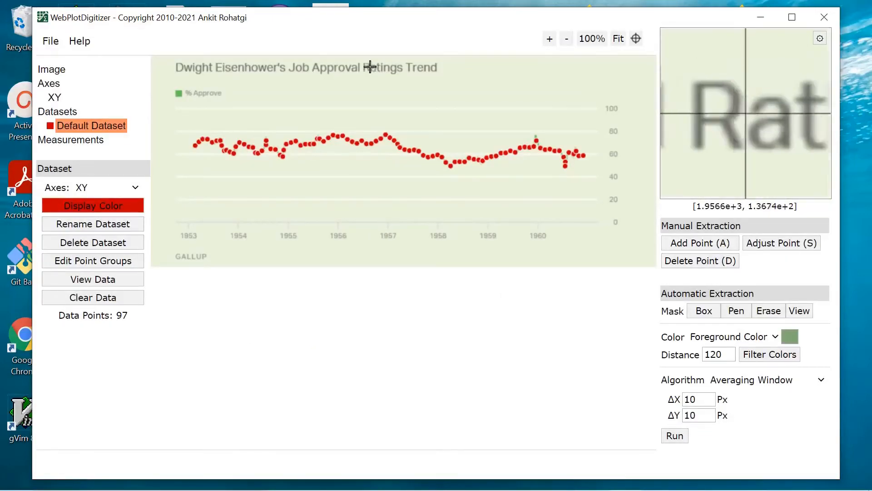
# - Switch to the web browser showing the WebPlotDigitizer home page
pyautogui.hotkey('alt', 'Tab')
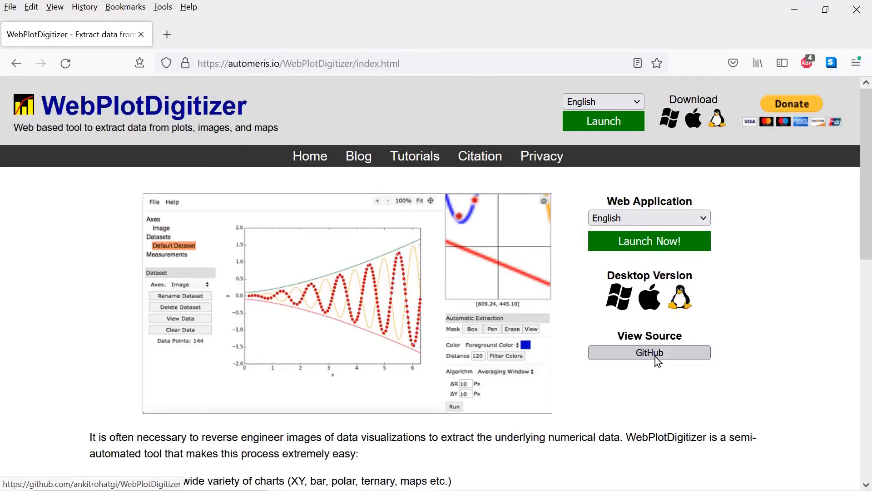
# - Check the interface languages offered for launching the web application, keeping English selected
pyautogui.click(705, 219)
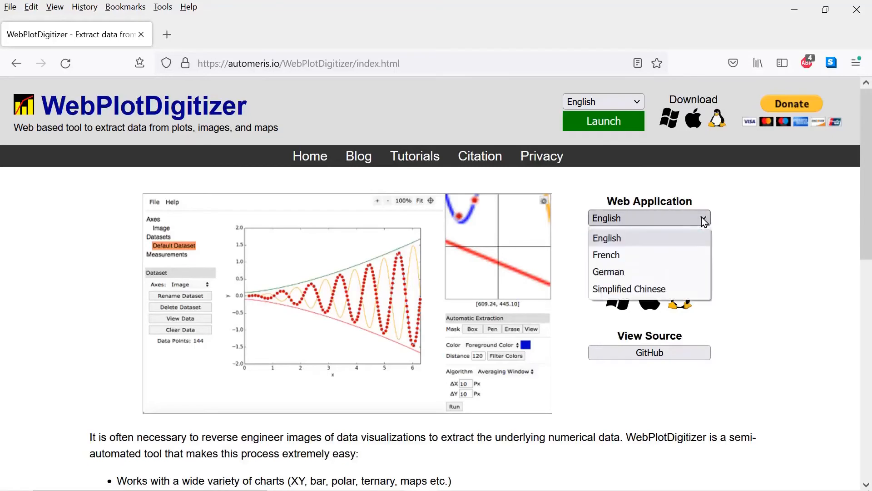
pyautogui.click(606, 236)
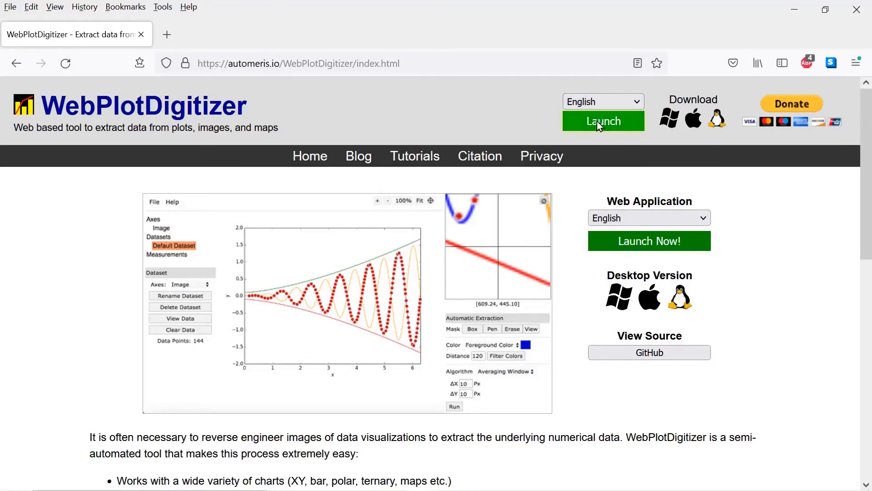
pyautogui.click(636, 103)
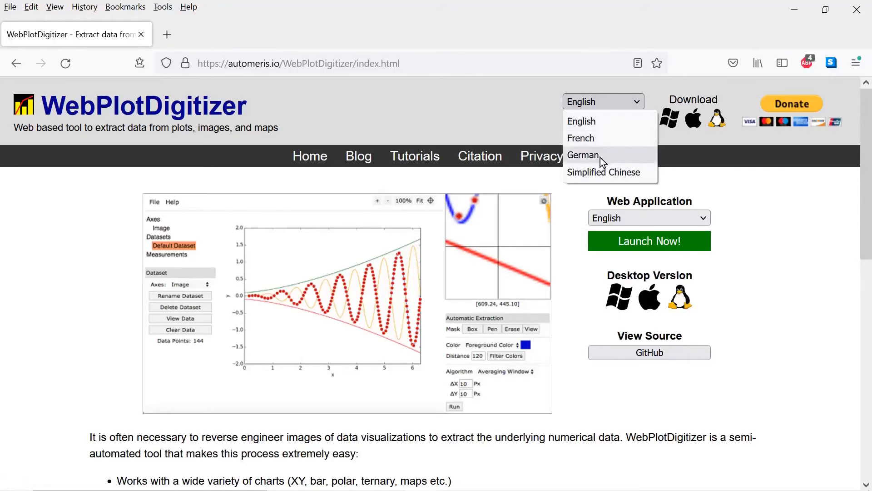
pyautogui.click(750, 201)
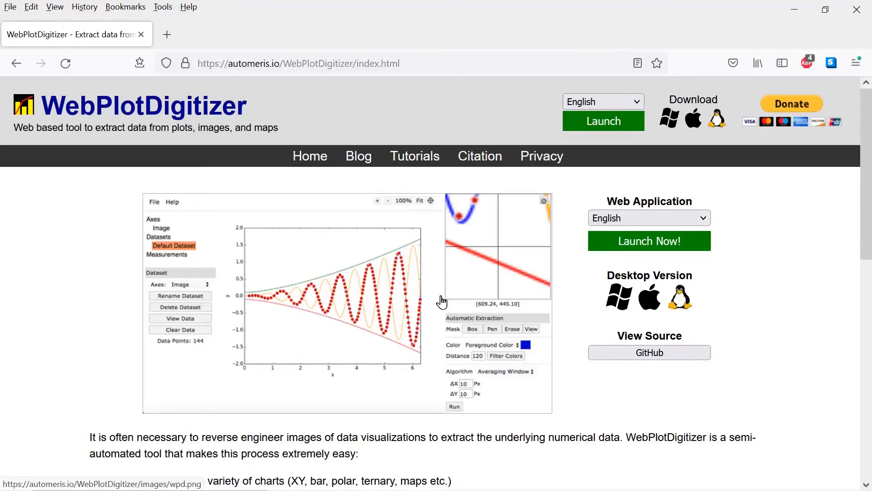
# - Open the WebPlotDigitizer tutorials page and look through its user manual link, video chapter links and embedded videos
pyautogui.click(423, 162)
pyautogui.scroll(-5, 263, 305)
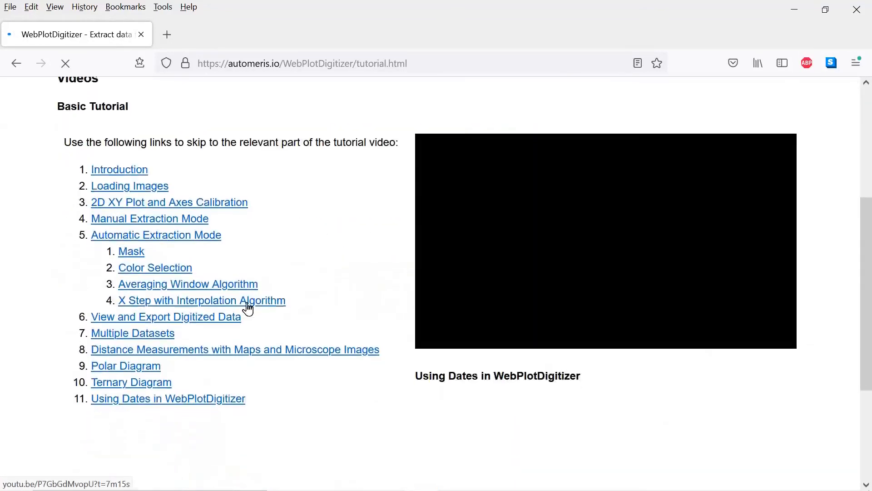
pyautogui.scroll(5, 207, 296)
pyautogui.scroll(-5, 206, 294)
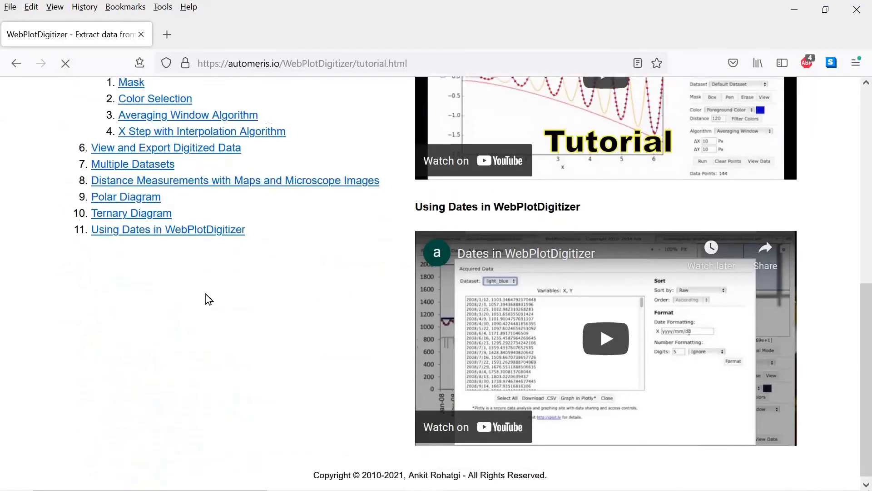
pyautogui.scroll(5, 207, 293)
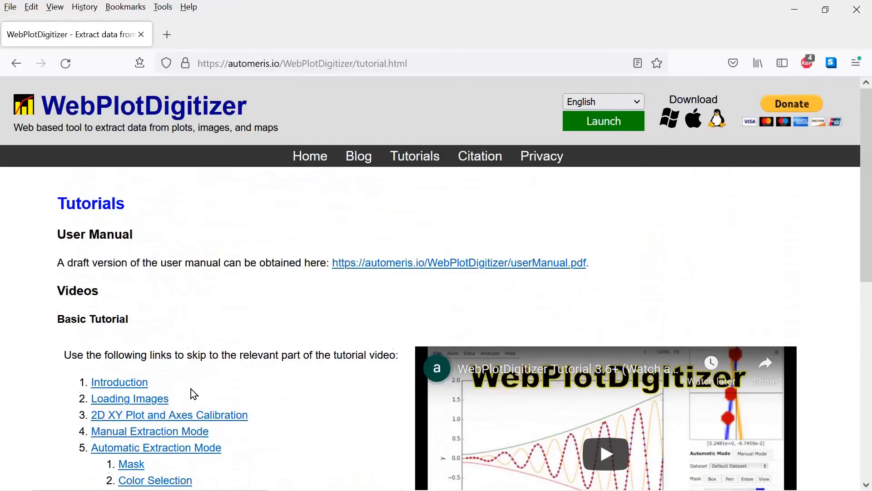
pyautogui.scroll(-5, 190, 391)
pyautogui.scroll(5, 191, 391)
# - Open the citation page and examine the software's citation details, BibTeX entry and section on citing articles
pyautogui.click(481, 162)
pyautogui.scroll(-3, 277, 237)
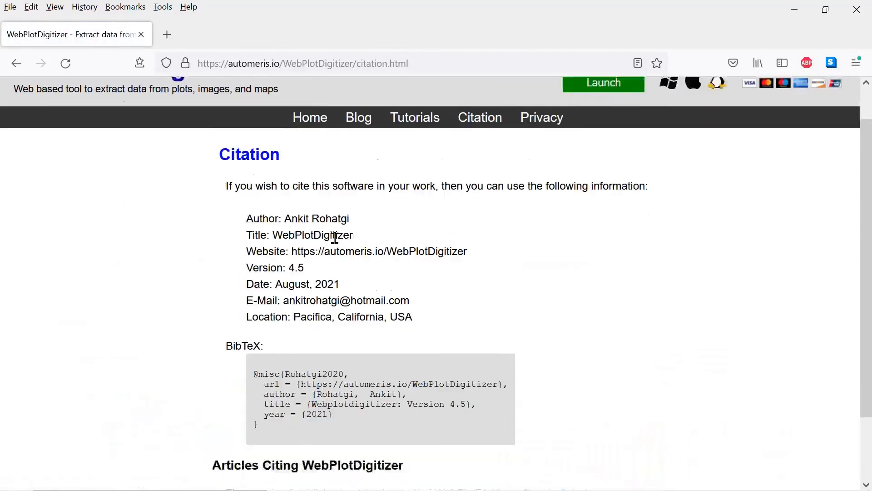
pyautogui.scroll(3, 336, 239)
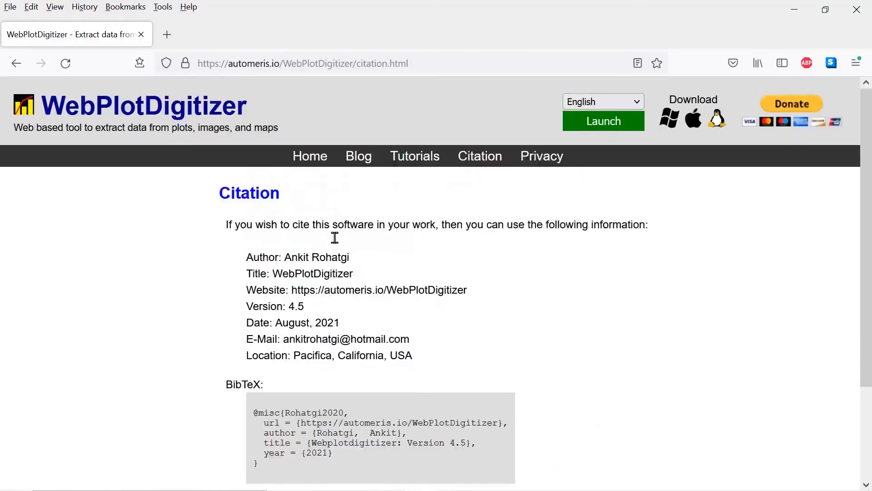
pyautogui.scroll(-3, 335, 237)
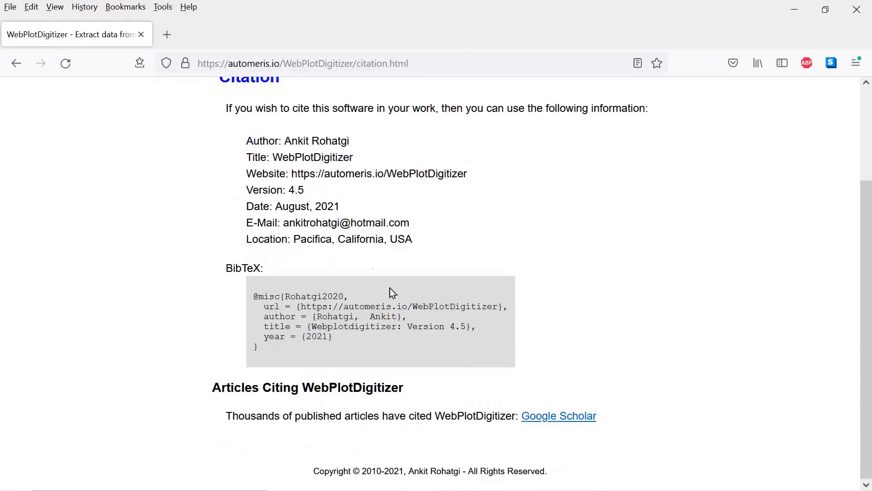
pyautogui.scroll(3, 328, 232)
pyautogui.scroll(3, 329, 233)
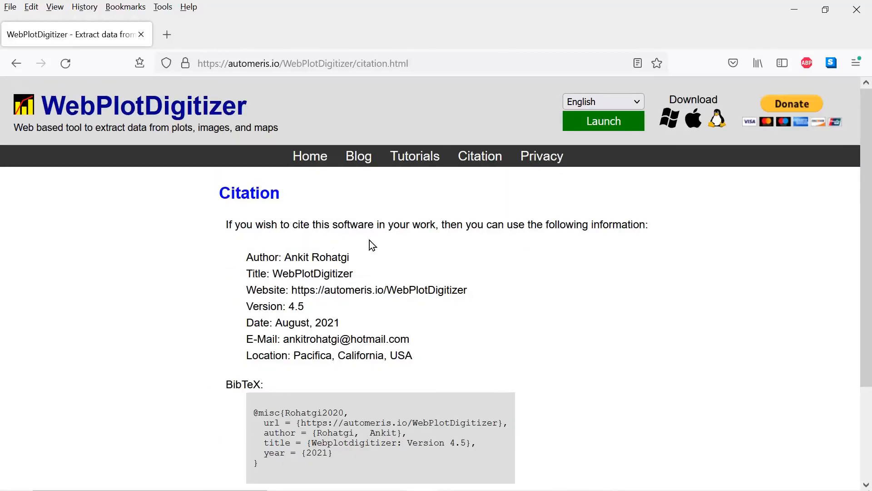
pyautogui.scroll(-3, 369, 240)
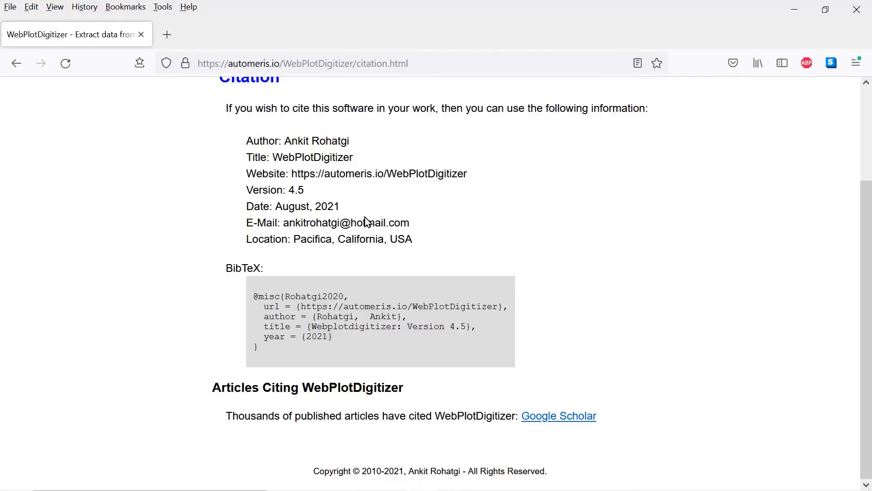
pyautogui.scroll(3, 364, 217)
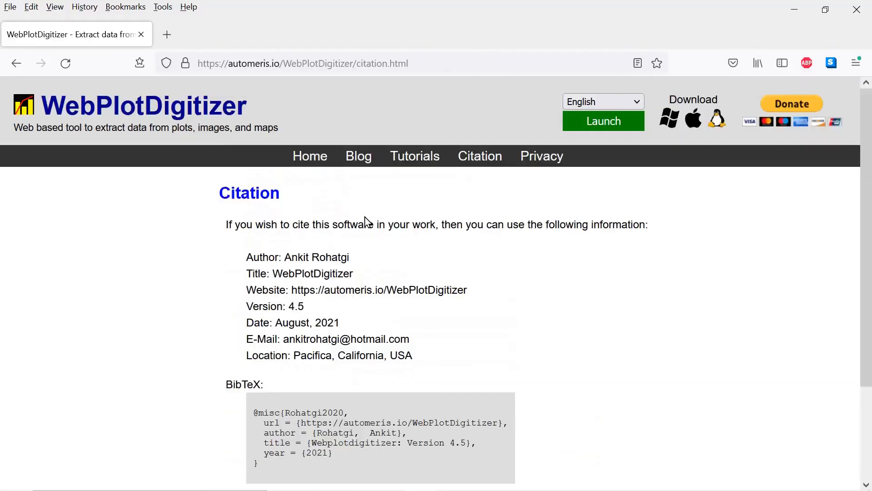
# - View the website's privacy policy and return to the WebPlotDigitizer home page
pyautogui.click(532, 162)
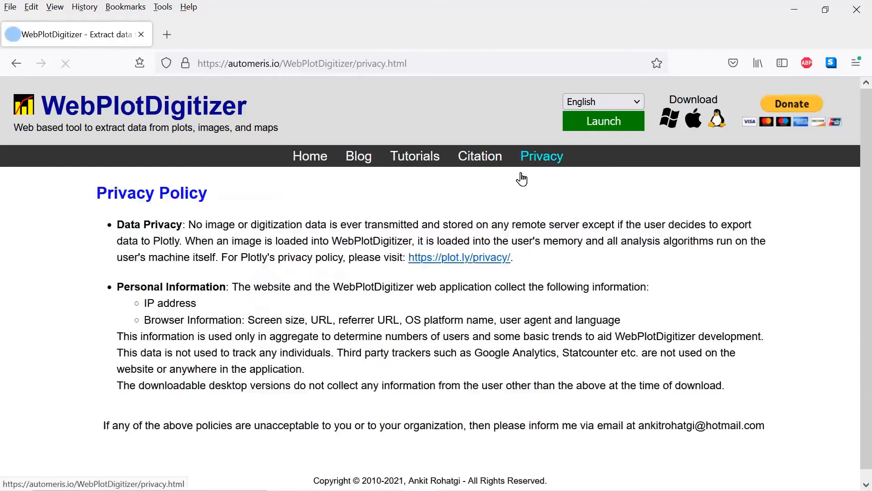
pyautogui.click(311, 159)
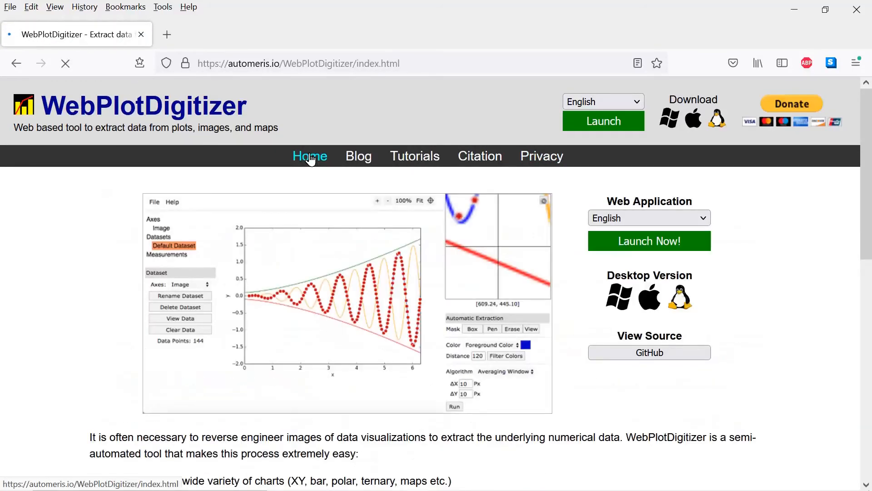